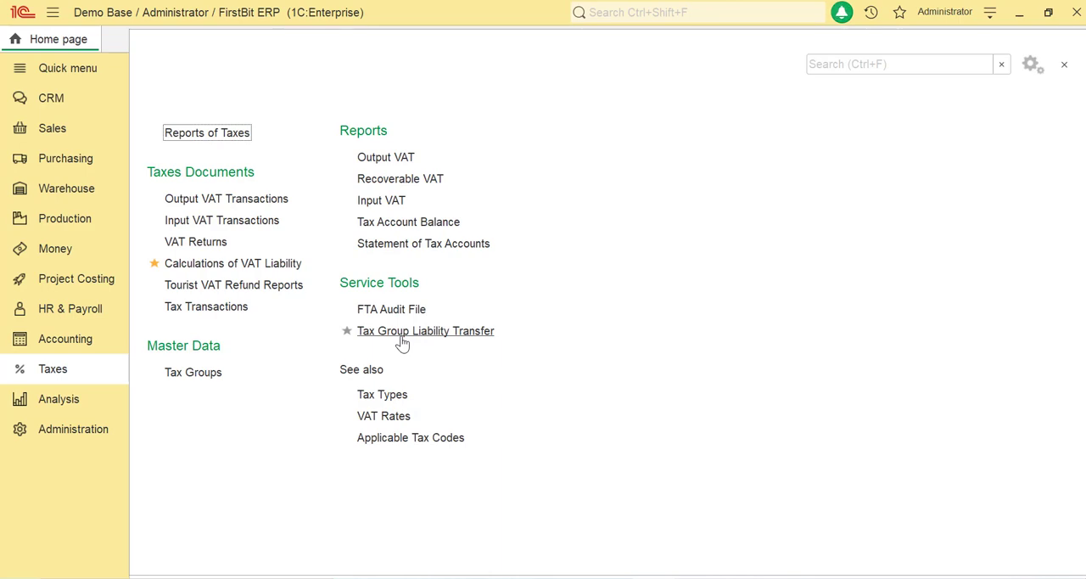
Generate the tax group liability transfer documents for the S Company tax group as of 3/31/2021.
{"action": "left_click", "coordinate": [401, 334]}
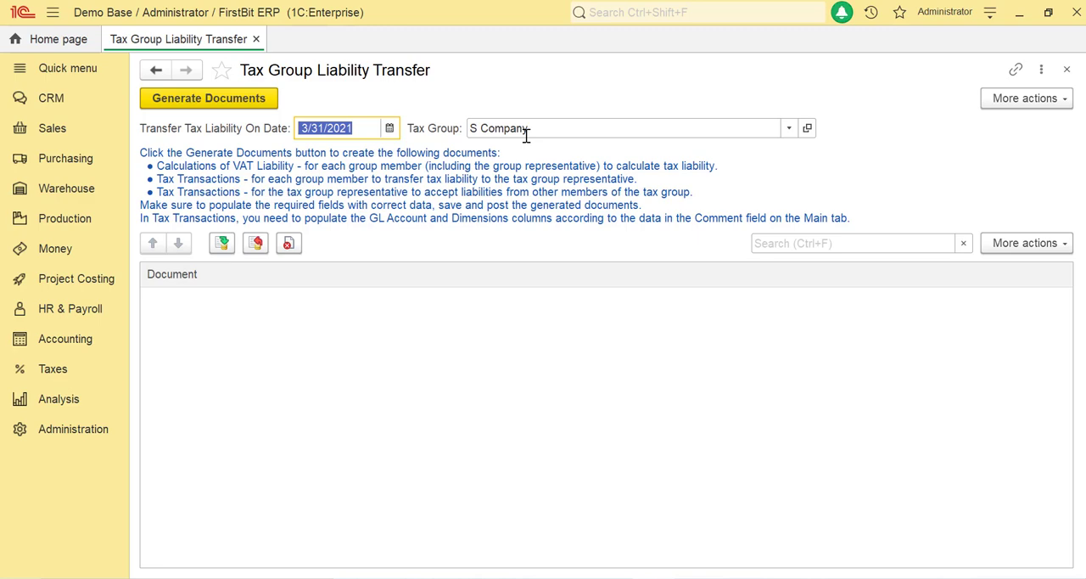
{"action": "key", "text": "Tab"}
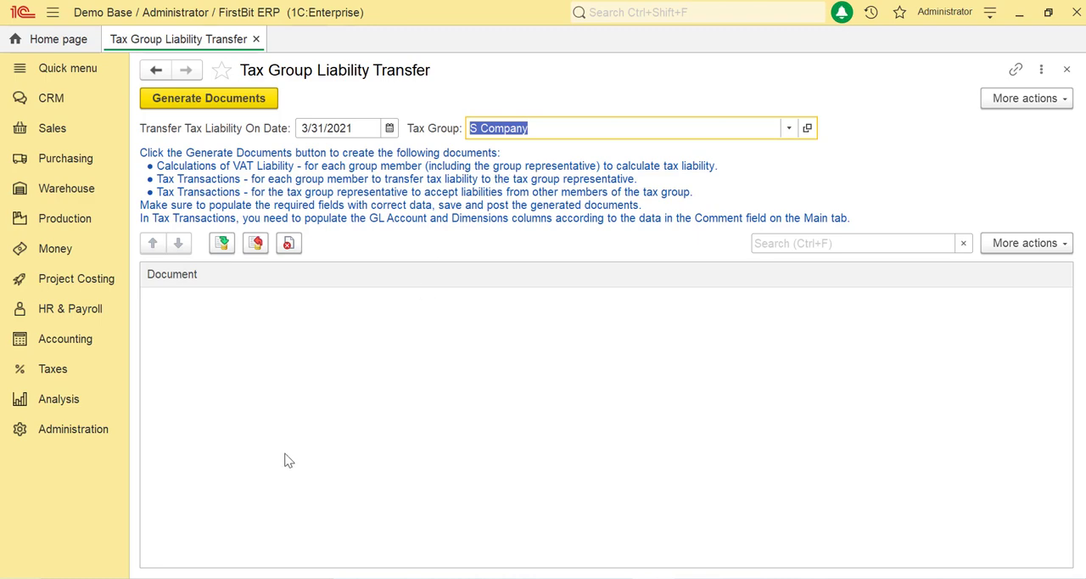
{"action": "left_click", "coordinate": [205, 99]}
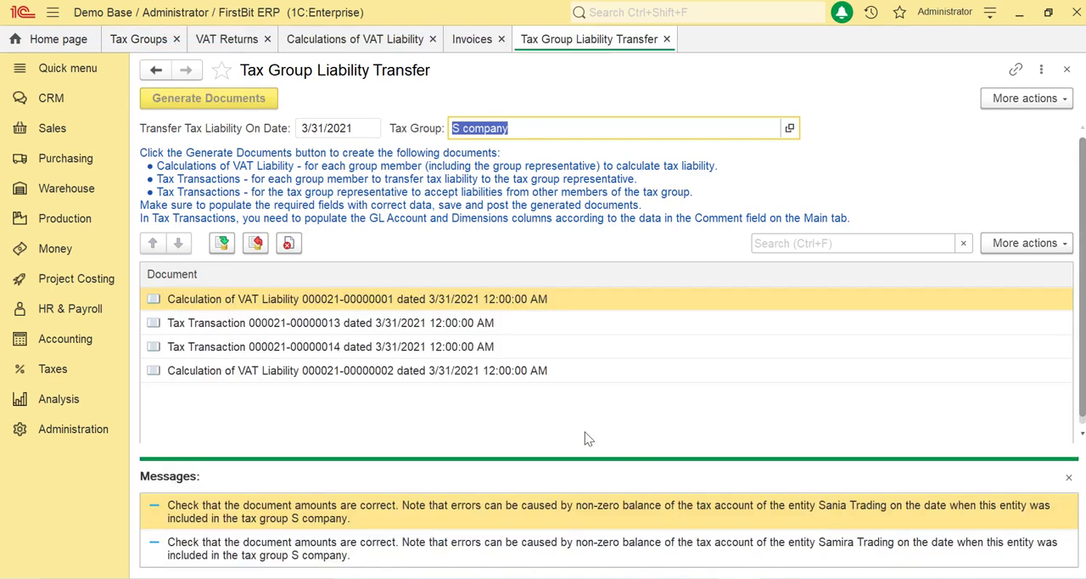
Review the generated VAT liability calculations and tax transactions, and open the S company tax group record.
{"action": "scroll", "coordinate": [505, 361], "scroll_direction": "down", "scroll_amount": 1}
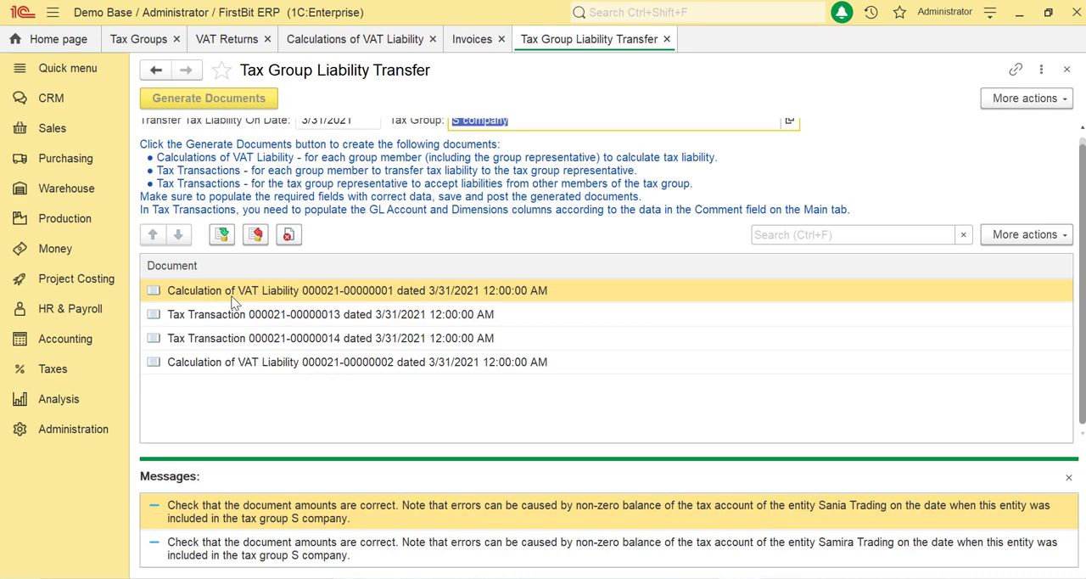
{"action": "left_click", "coordinate": [223, 315]}
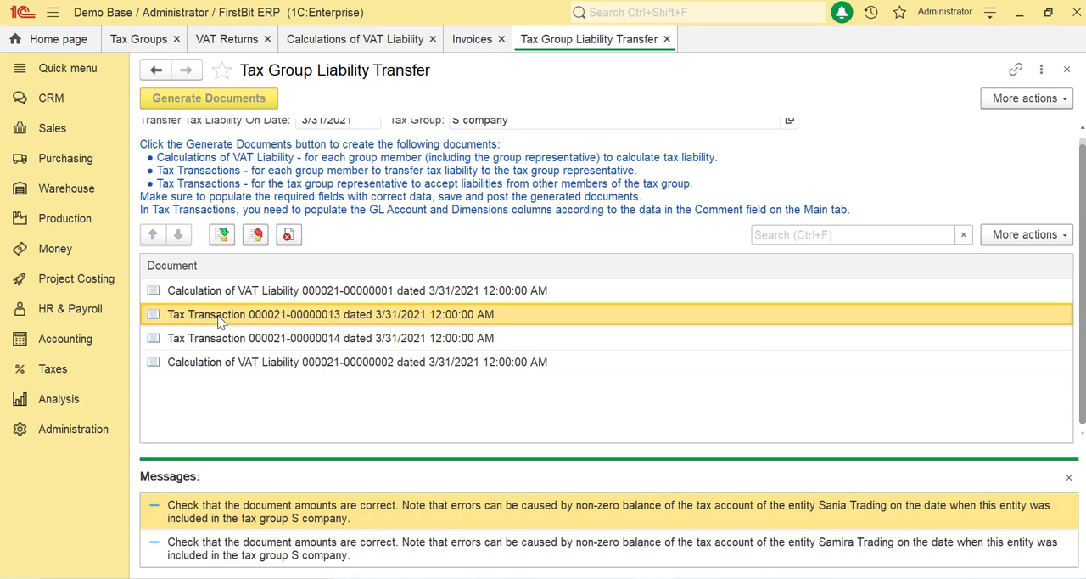
{"action": "left_click", "coordinate": [203, 341]}
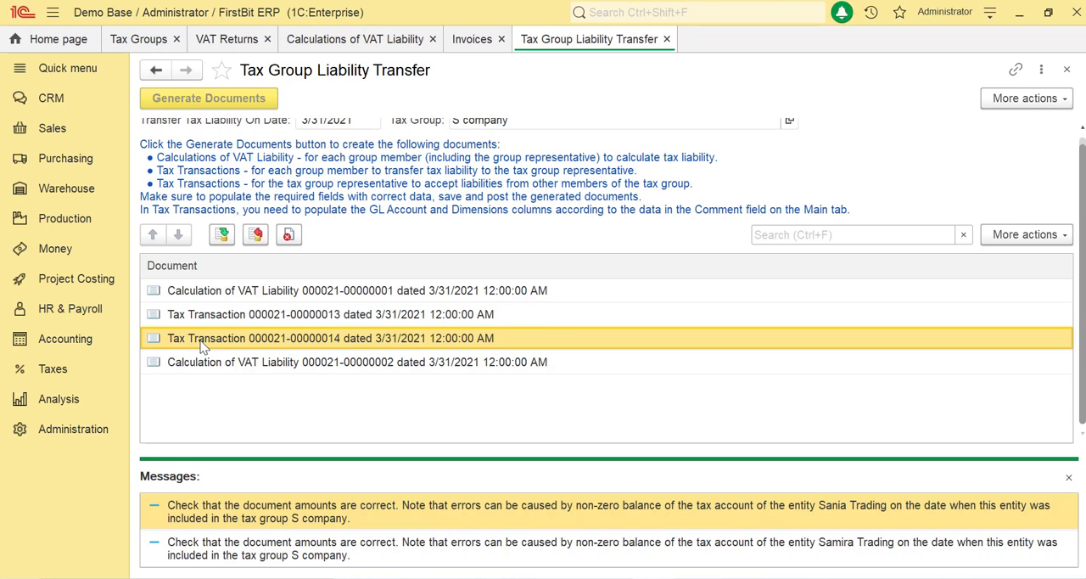
{"action": "left_click", "coordinate": [207, 363]}
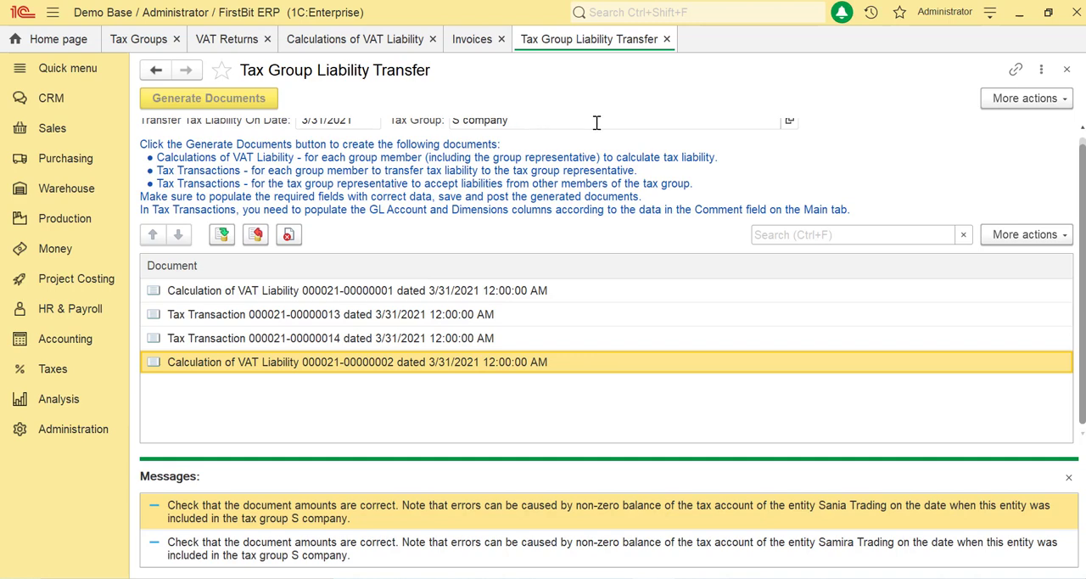
{"action": "scroll", "coordinate": [801, 153], "scroll_direction": "up", "scroll_amount": 1}
{"action": "left_click", "coordinate": [789, 128]}
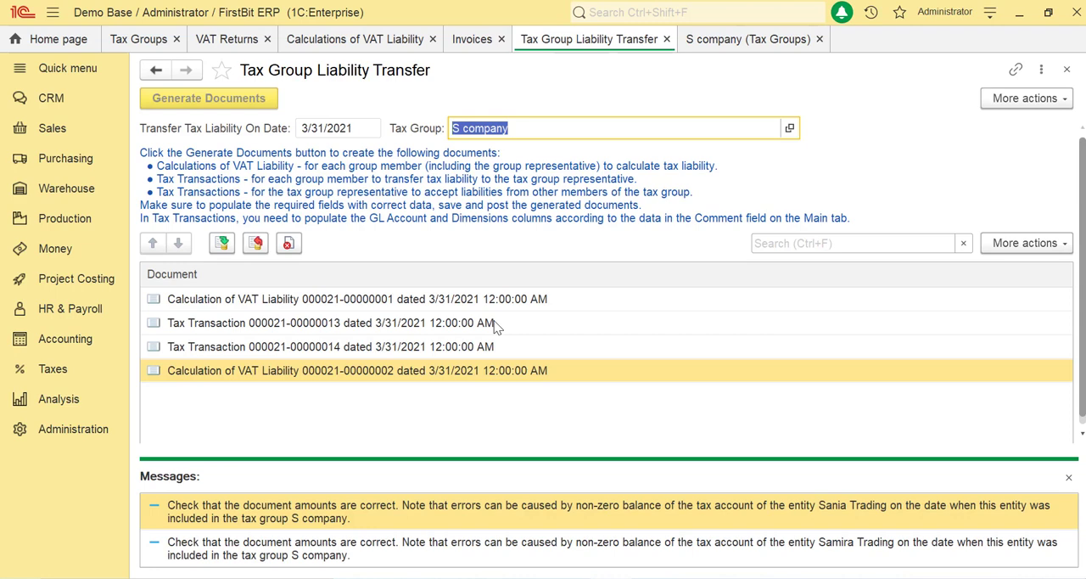
Open the first generated tax transaction, for Samira Trading, and set its VAT line's correspondence account to Current Payables - Group.
{"action": "left_click", "coordinate": [492, 322]}
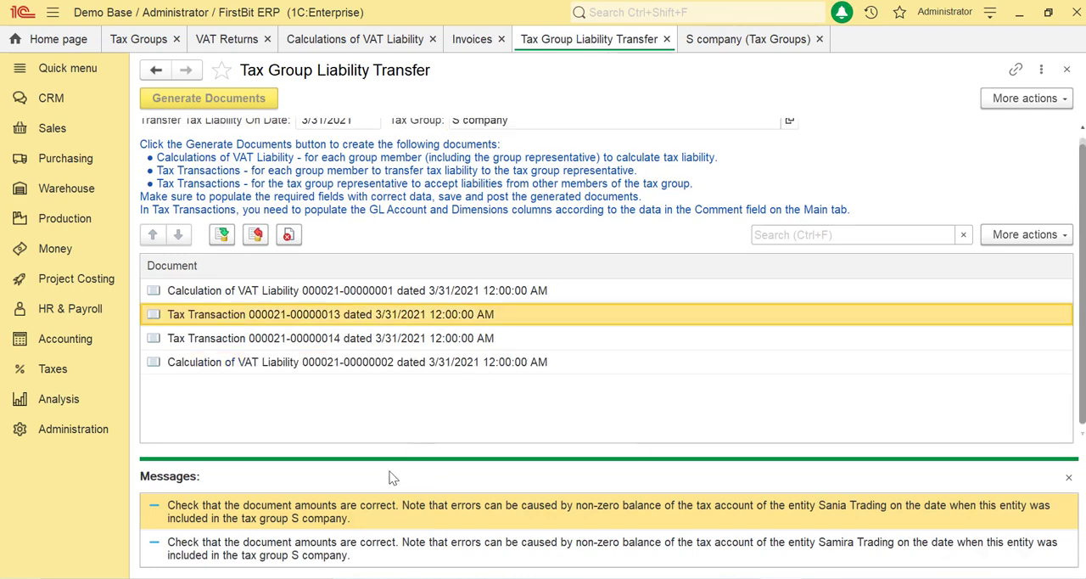
{"action": "double_click", "coordinate": [369, 316]}
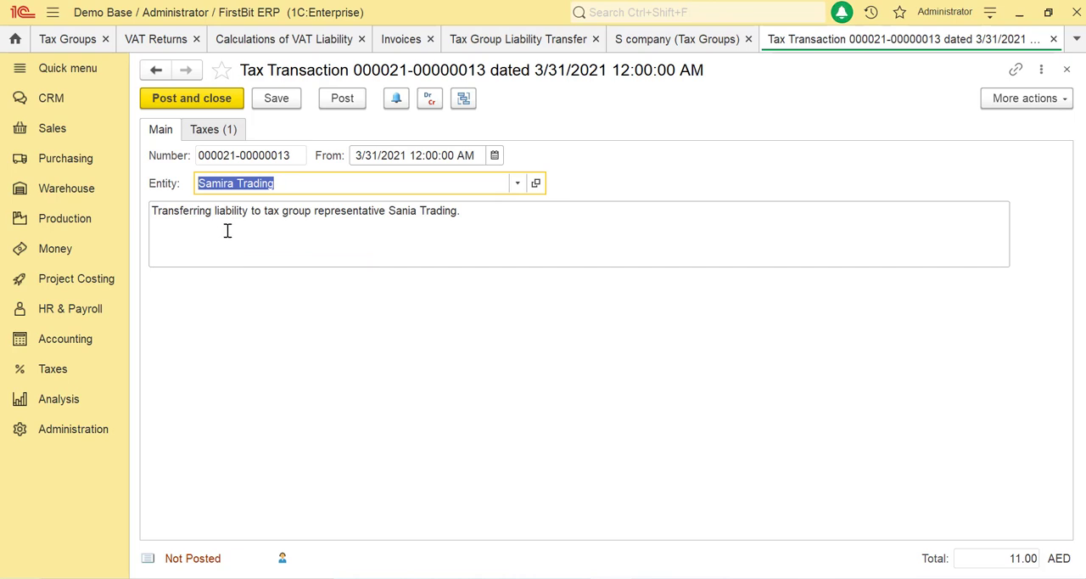
{"action": "left_click", "coordinate": [217, 134]}
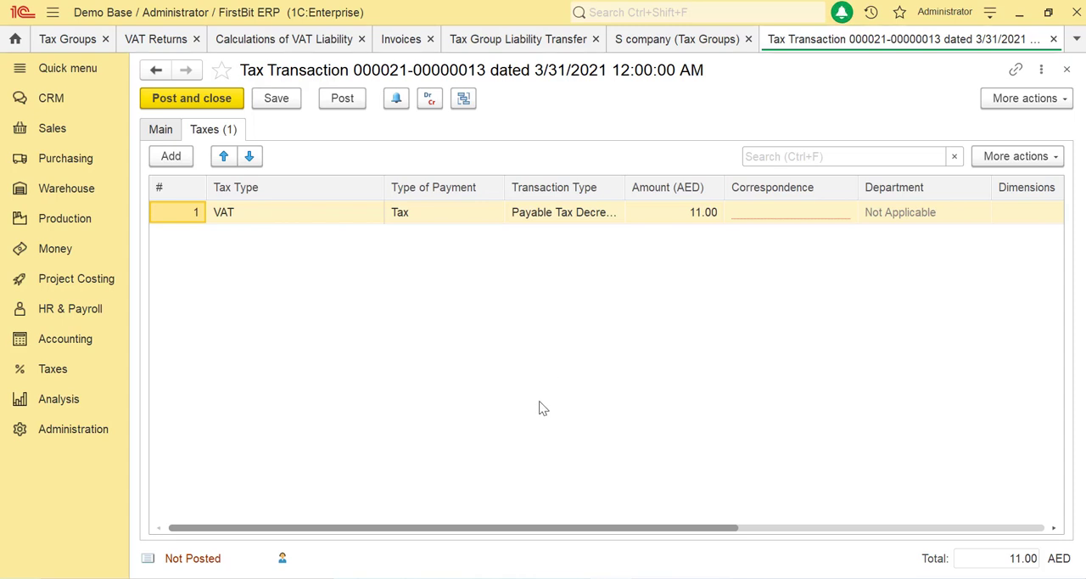
{"action": "left_click", "coordinate": [789, 213]}
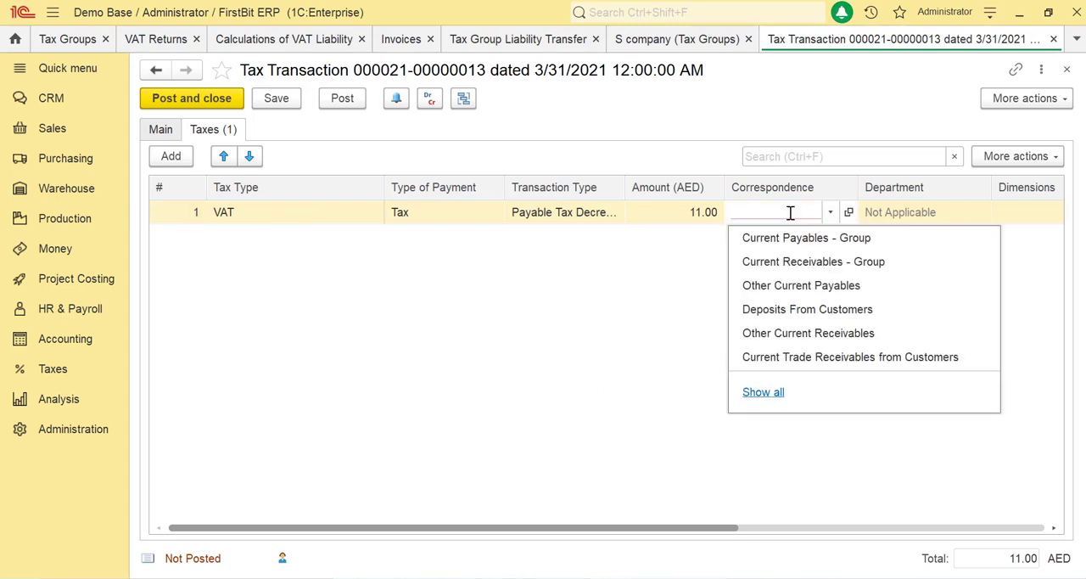
{"action": "left_click", "coordinate": [793, 245]}
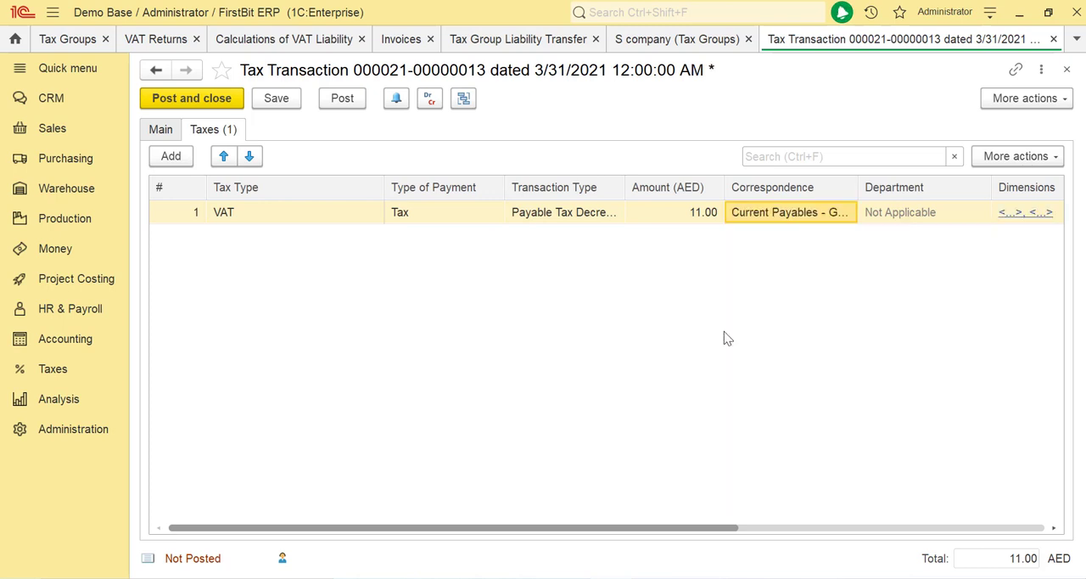
Set the VAT line's dimensions to company Sania Trading and contract Sania Main contract, and post the transaction.
{"action": "left_click", "coordinate": [1017, 216]}
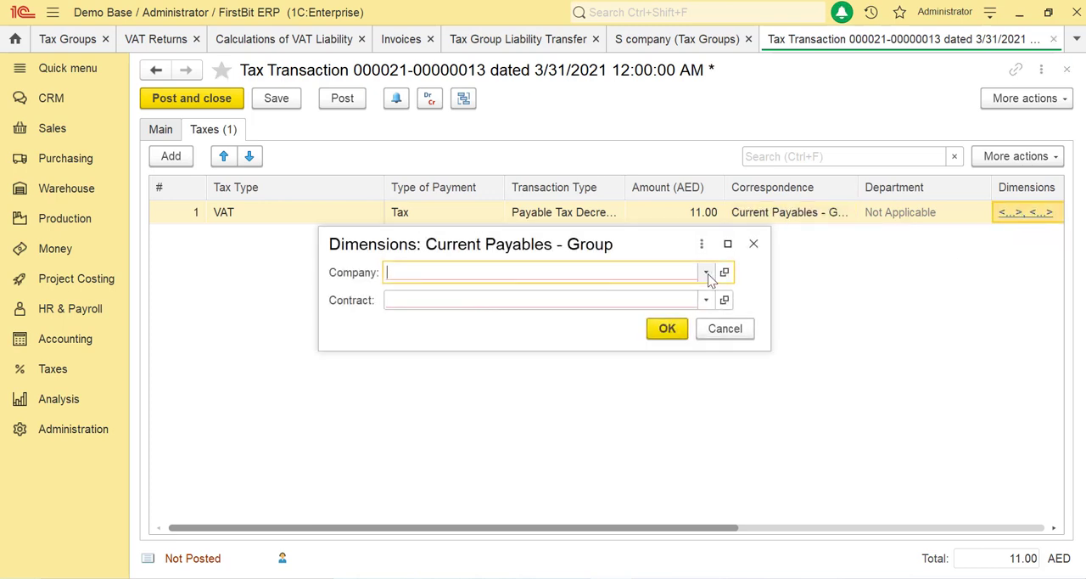
{"action": "left_click", "coordinate": [706, 272]}
{"action": "left_click", "coordinate": [516, 307]}
{"action": "left_click", "coordinate": [480, 323]}
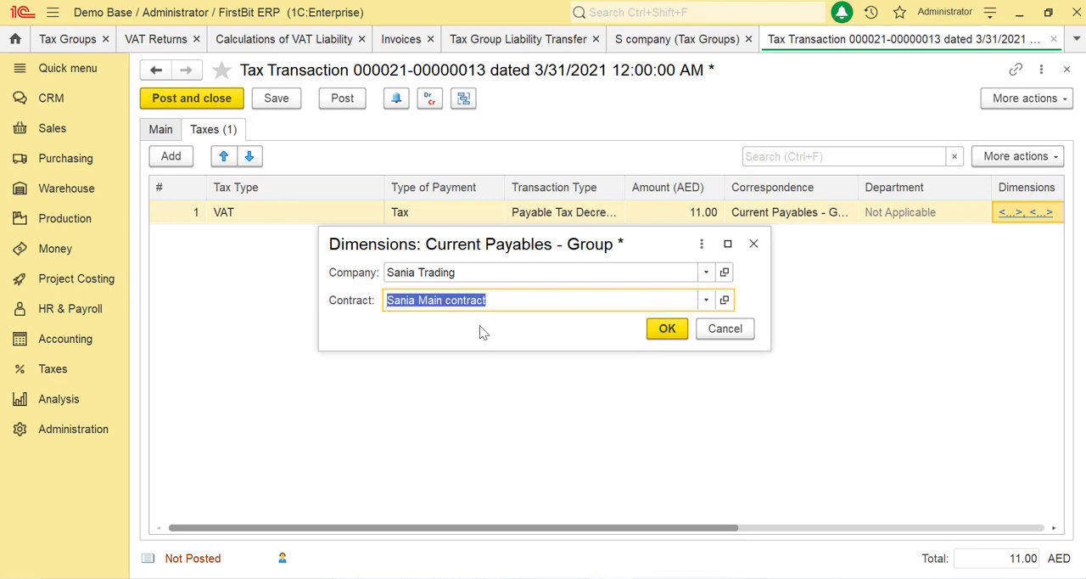
{"action": "left_click", "coordinate": [666, 329]}
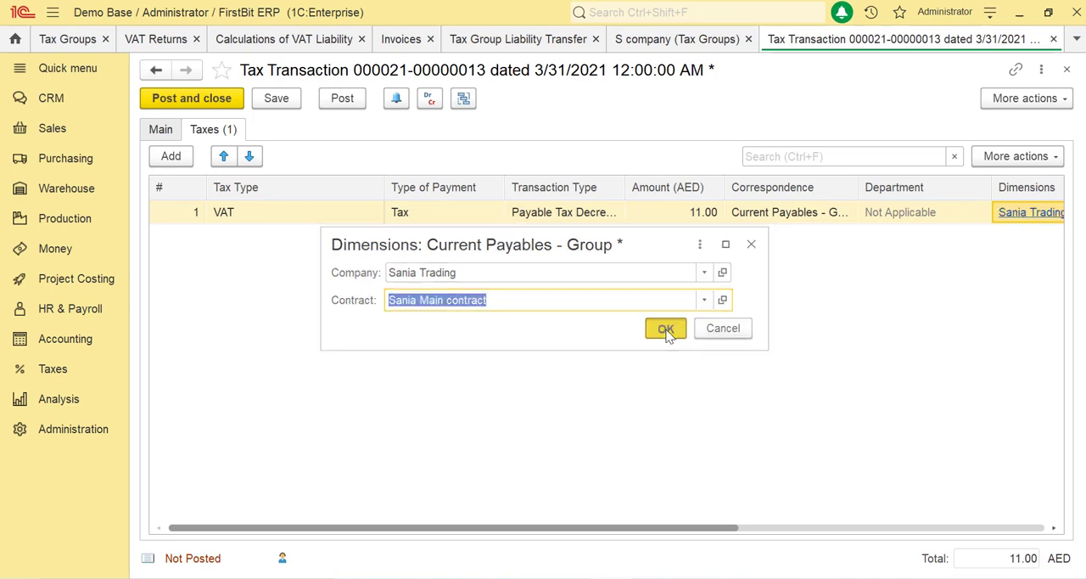
{"action": "left_click", "coordinate": [358, 106]}
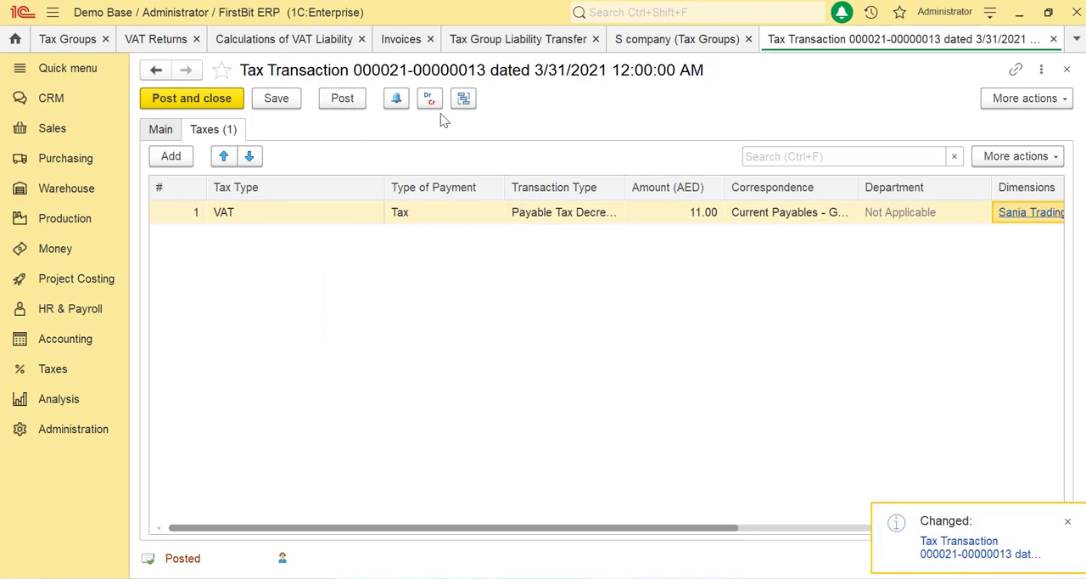
Examine the debit and credit accounts in the register records of Samira Trading's posted tax transaction.
{"action": "left_click", "coordinate": [431, 101]}
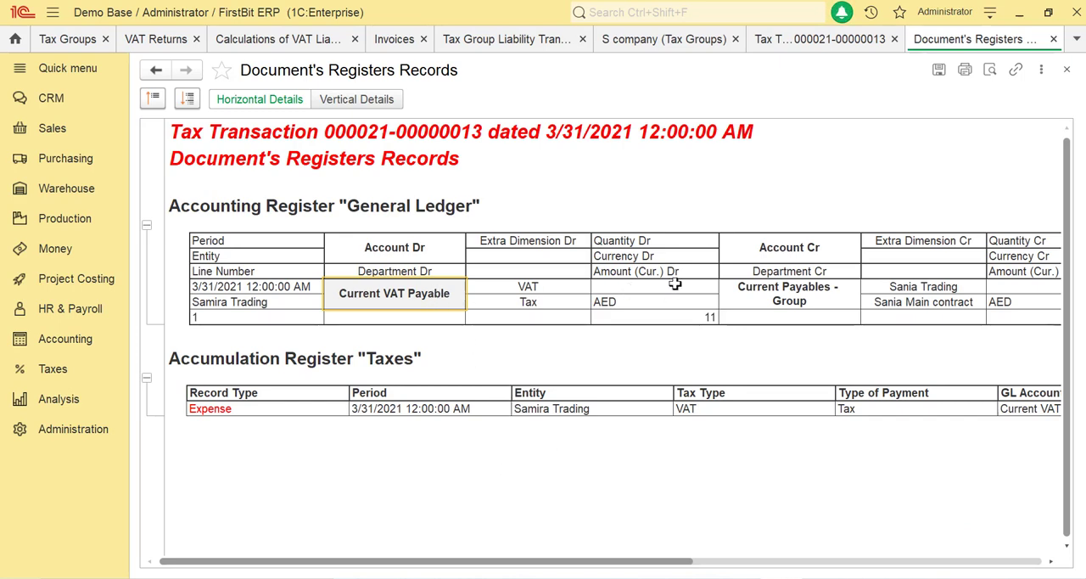
{"action": "left_click", "coordinate": [778, 289]}
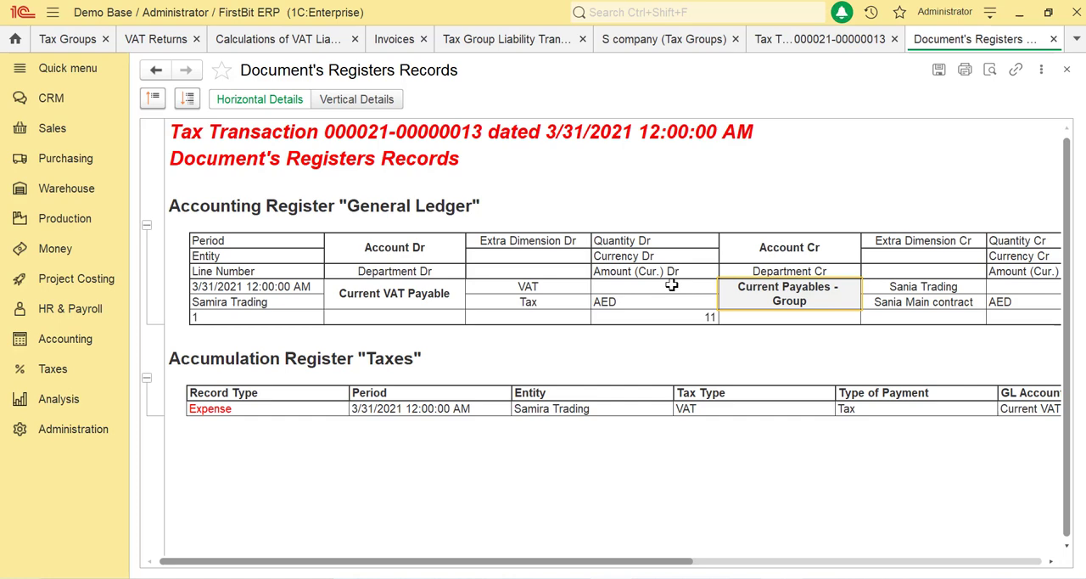
{"action": "key", "text": "Escape"}
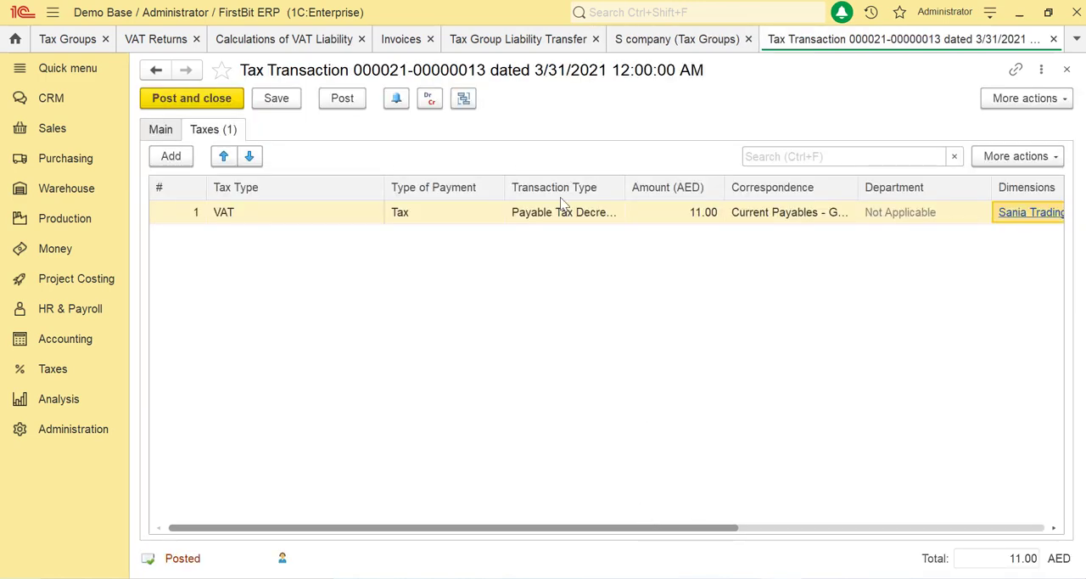
Open the second generated tax transaction and set its VAT line's correspondence account to Current Receivables - Group.
{"action": "left_click", "coordinate": [558, 39]}
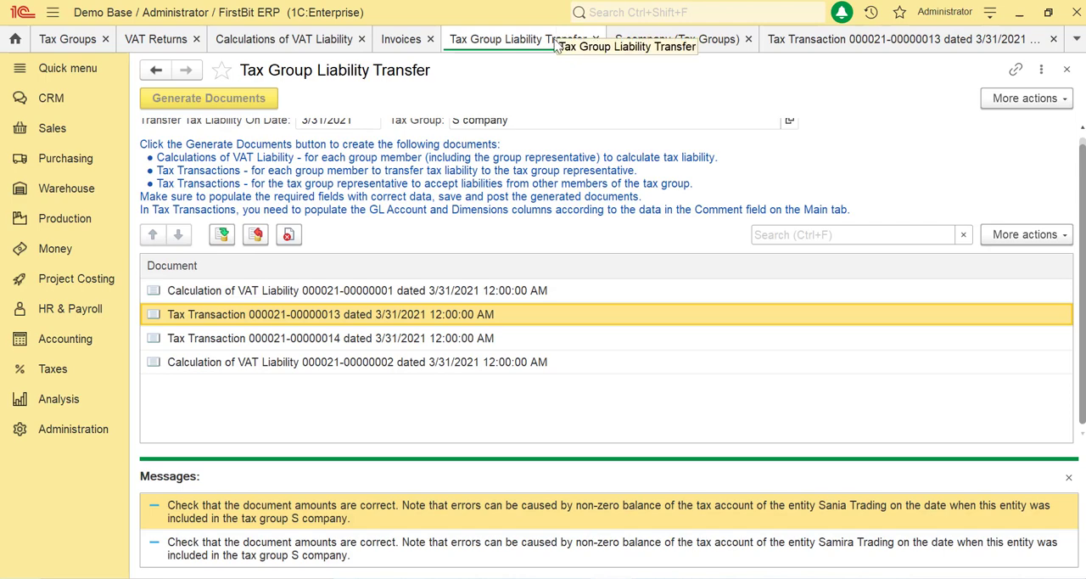
{"action": "double_click", "coordinate": [327, 338]}
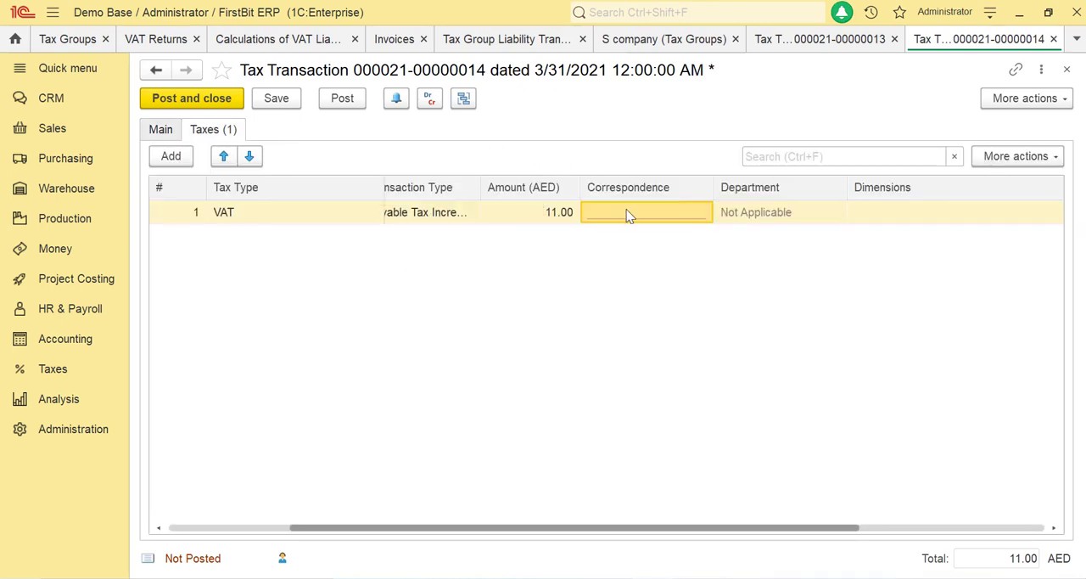
{"action": "left_click", "coordinate": [628, 213]}
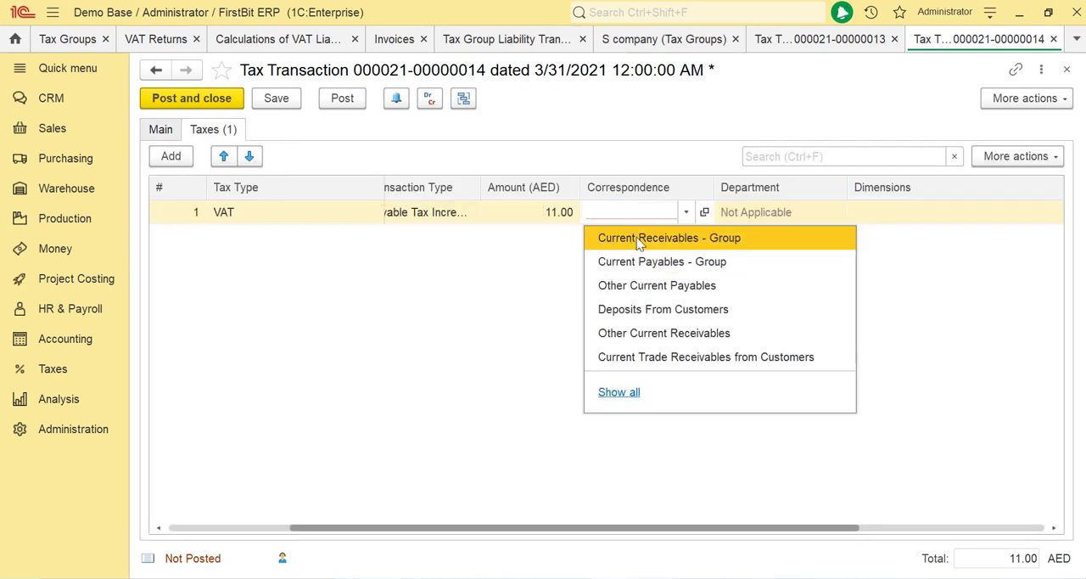
{"action": "left_click", "coordinate": [641, 240]}
Set this VAT line's dimensions to company Samira Trading and contract Main Contract, and post the transaction.
{"action": "left_click", "coordinate": [887, 222]}
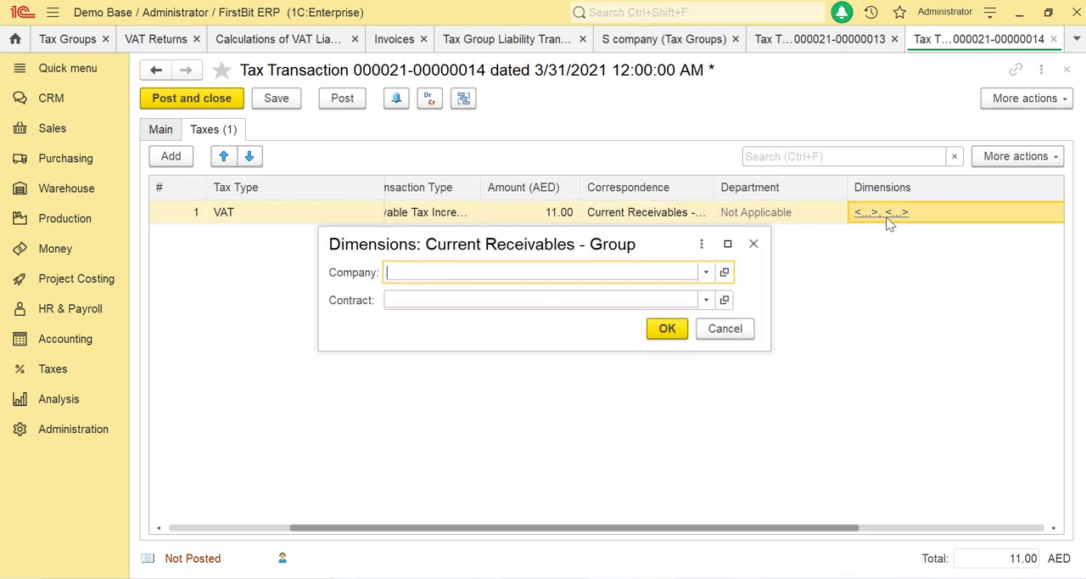
{"action": "left_click", "coordinate": [705, 275]}
{"action": "left_click", "coordinate": [571, 301]}
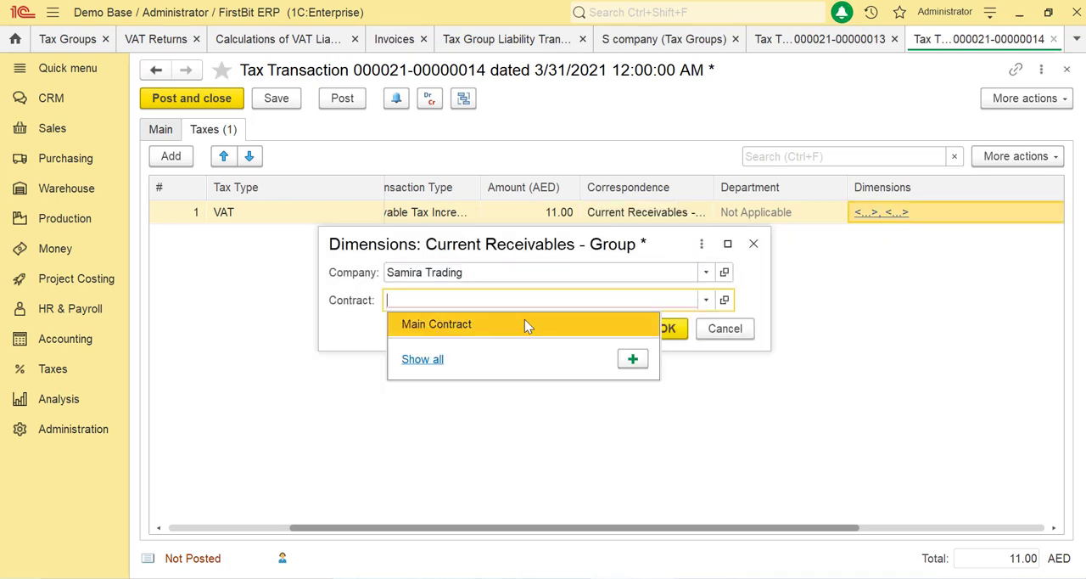
{"action": "left_click", "coordinate": [524, 320]}
{"action": "left_click", "coordinate": [340, 100]}
Examine the debit and credit accounts in the register records of Sania Trading's posted tax transaction.
{"action": "left_click", "coordinate": [429, 98]}
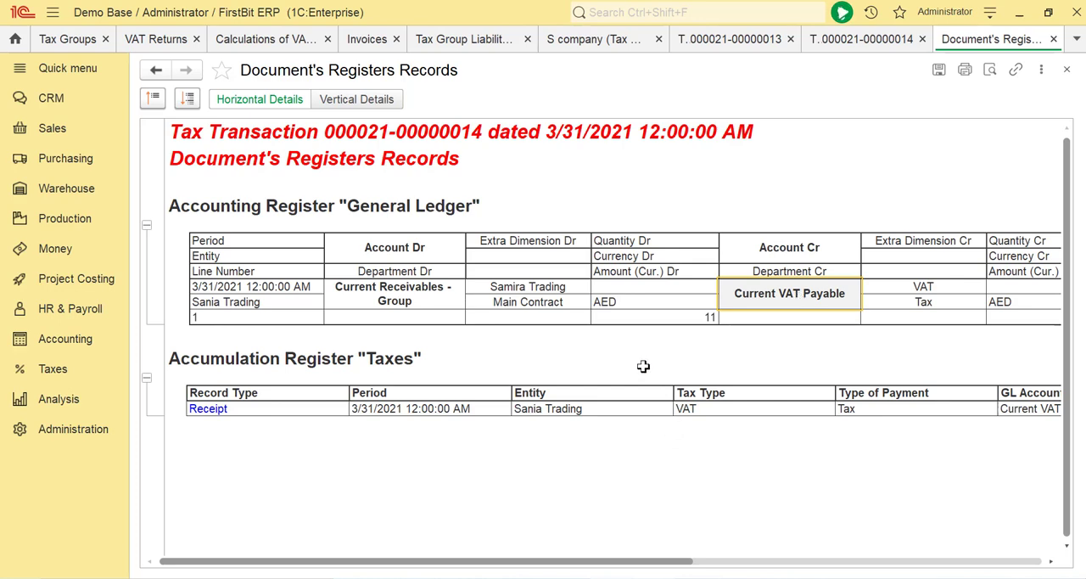
{"action": "left_click", "coordinate": [430, 296]}
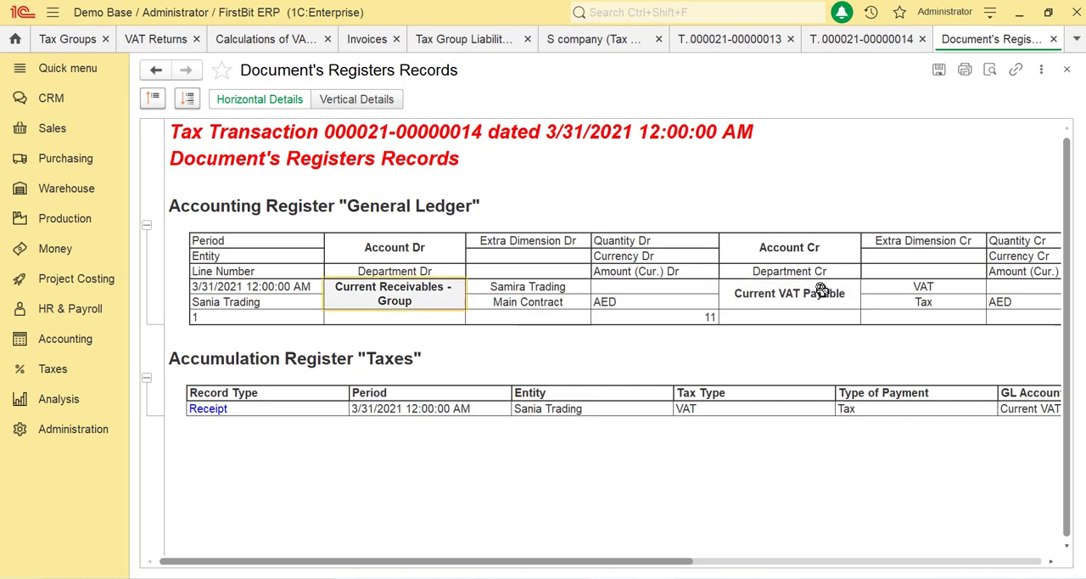
{"action": "left_click", "coordinate": [810, 291]}
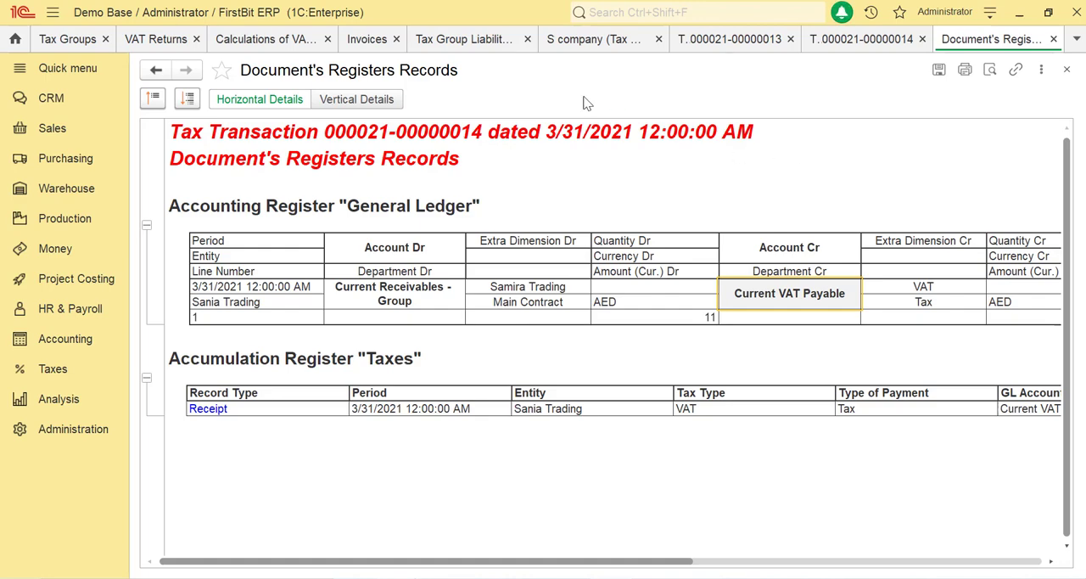
Open Samira Trading's Calculation of VAT Liability from the generated documents, post it and close it.
{"action": "left_click", "coordinate": [416, 39]}
{"action": "double_click", "coordinate": [328, 291]}
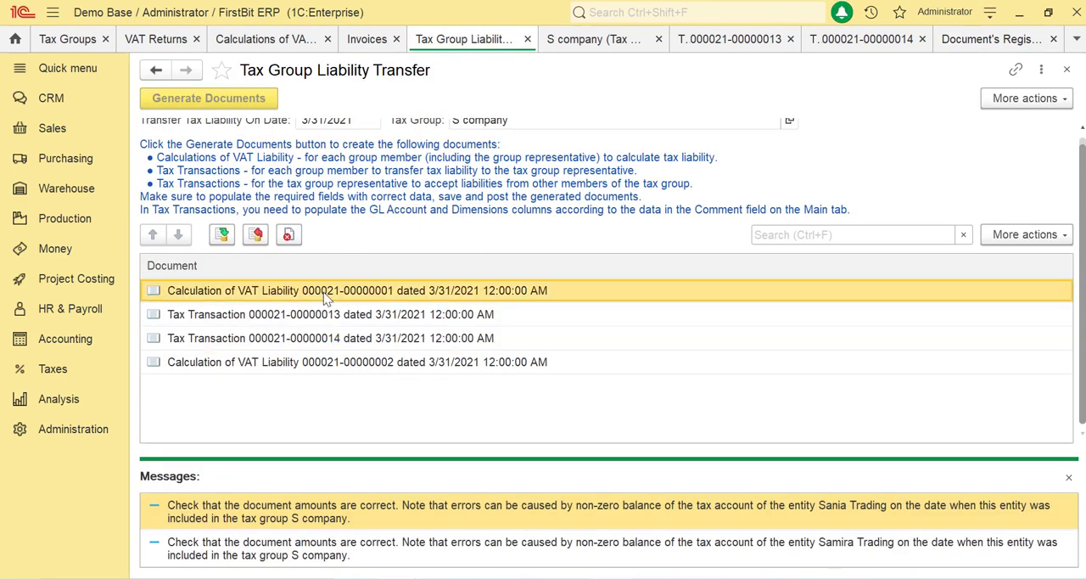
{"action": "left_click", "coordinate": [335, 319]}
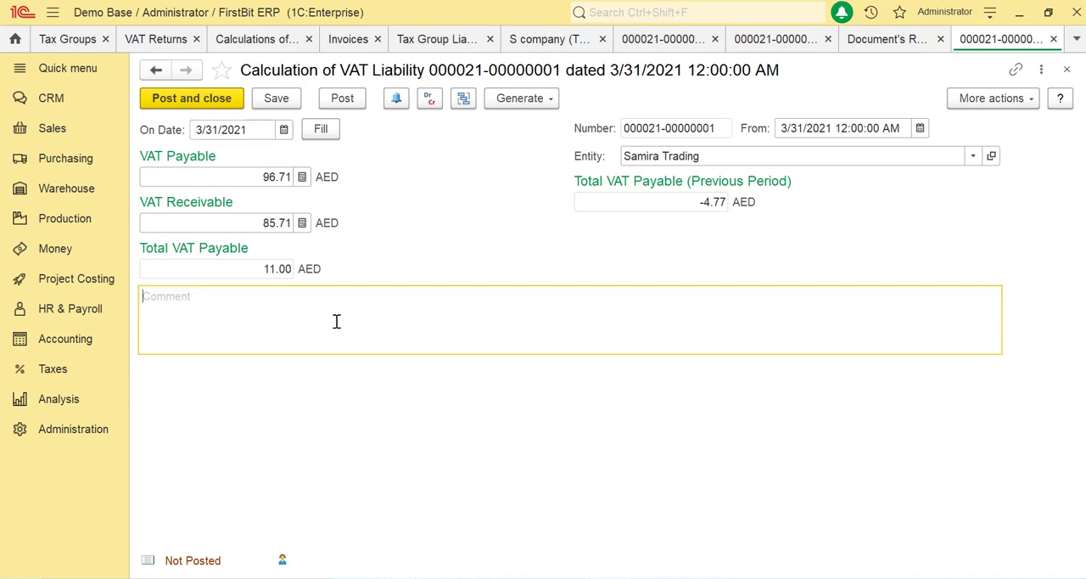
{"action": "left_click", "coordinate": [342, 99]}
{"action": "left_click", "coordinate": [1066, 70]}
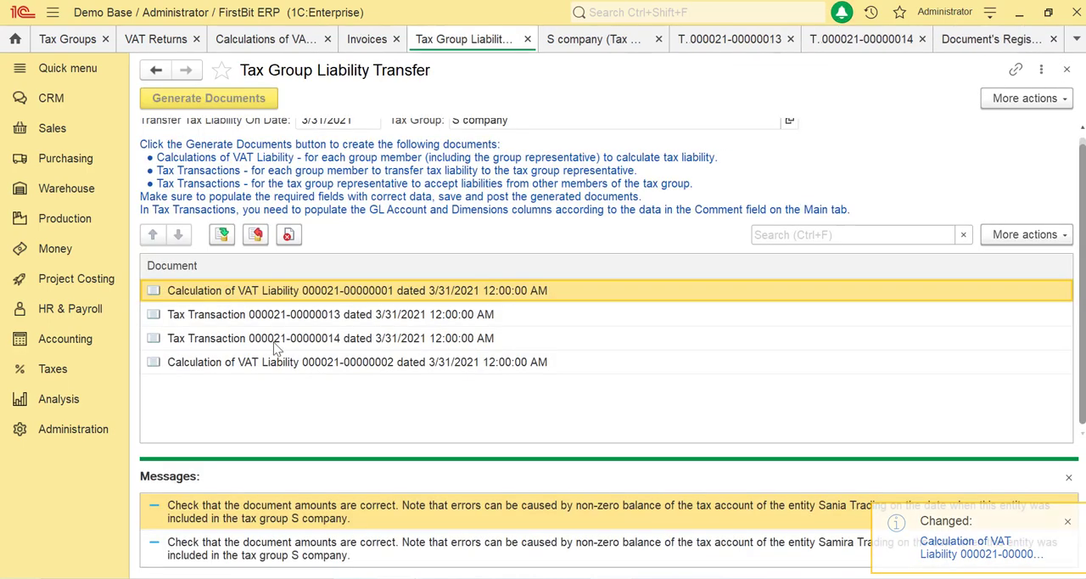
Post Sania Trading's Calculation of VAT Liability and view which payment documents can be generated from it.
{"action": "left_click", "coordinate": [295, 363]}
{"action": "left_click", "coordinate": [349, 96]}
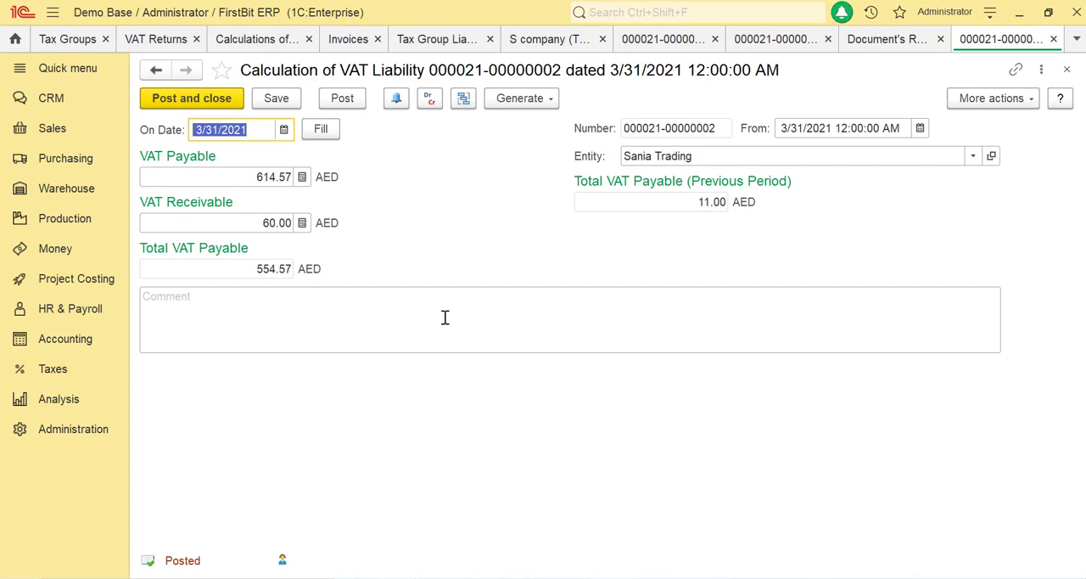
{"action": "left_click", "coordinate": [519, 98]}
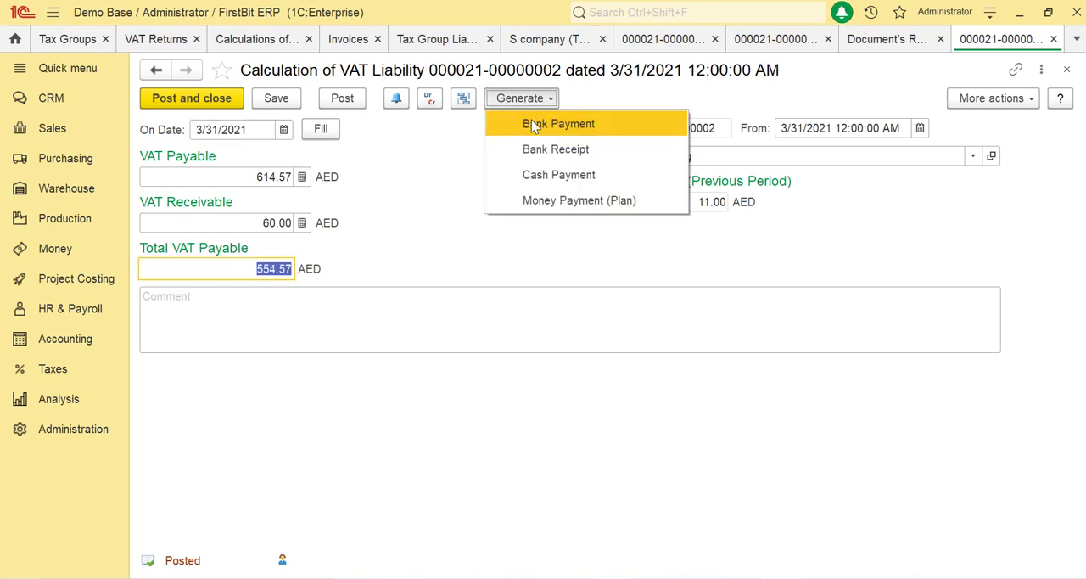
{"action": "left_click", "coordinate": [548, 175]}
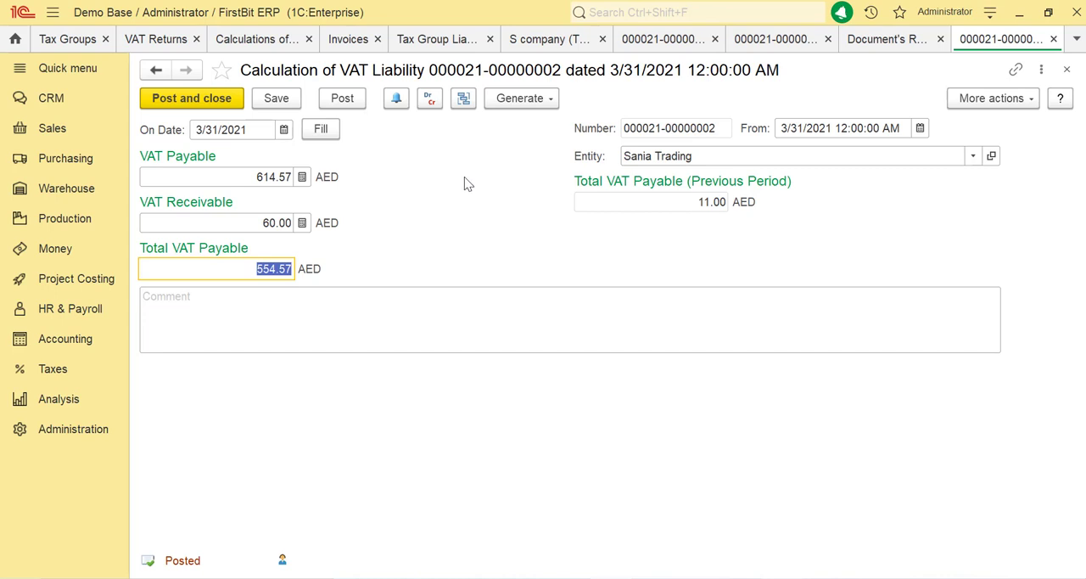